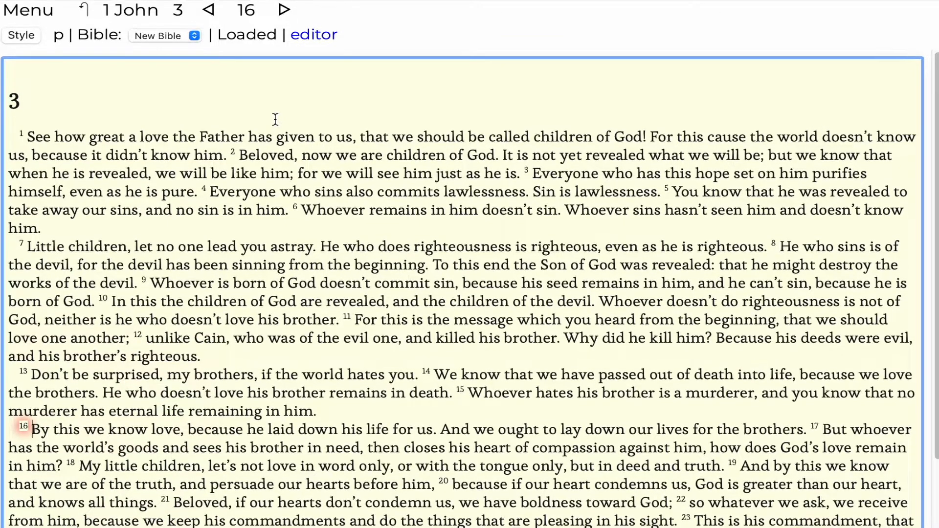
- Open the workspaces settings and create a new workspace named My Workspace
click(206, 111)
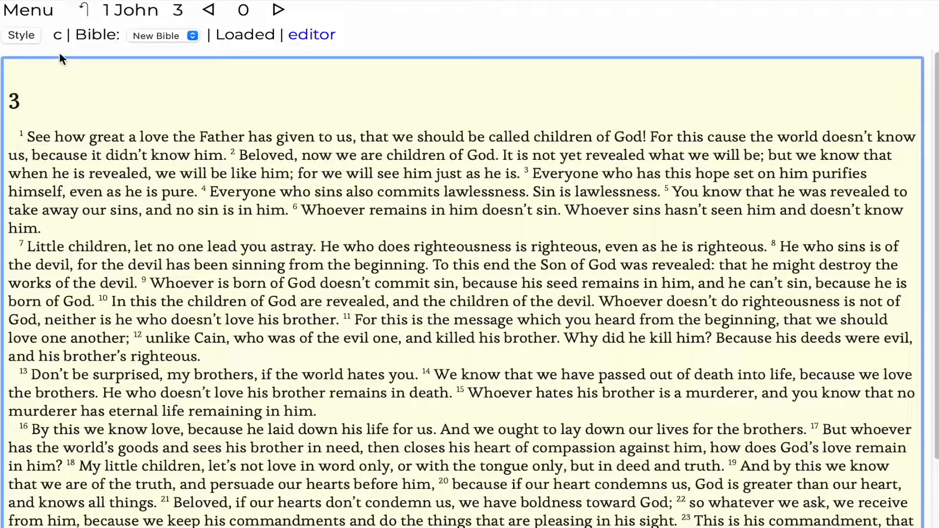
click(37, 15)
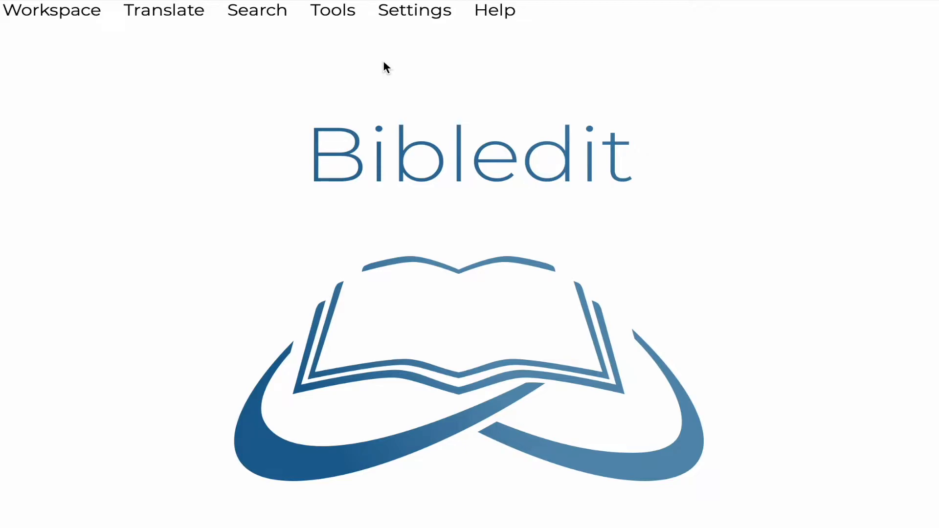
click(415, 11)
click(230, 51)
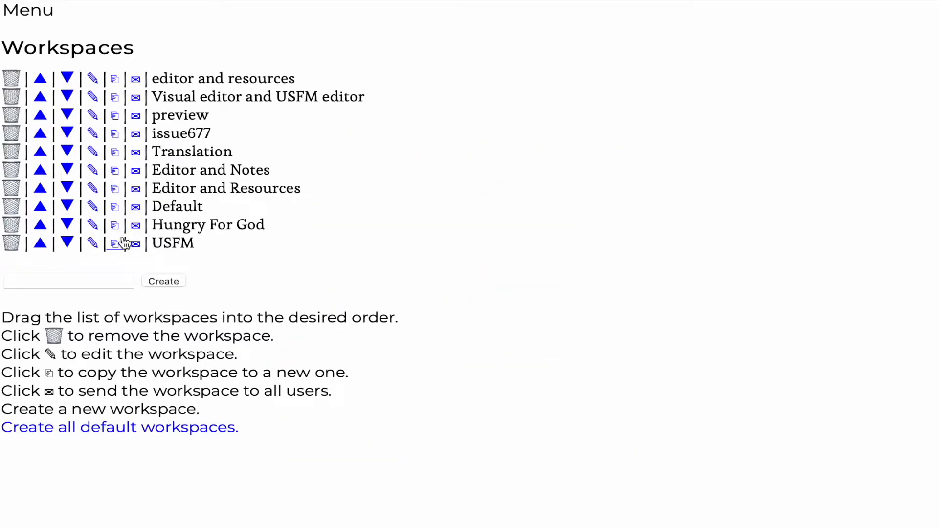
click(92, 278)
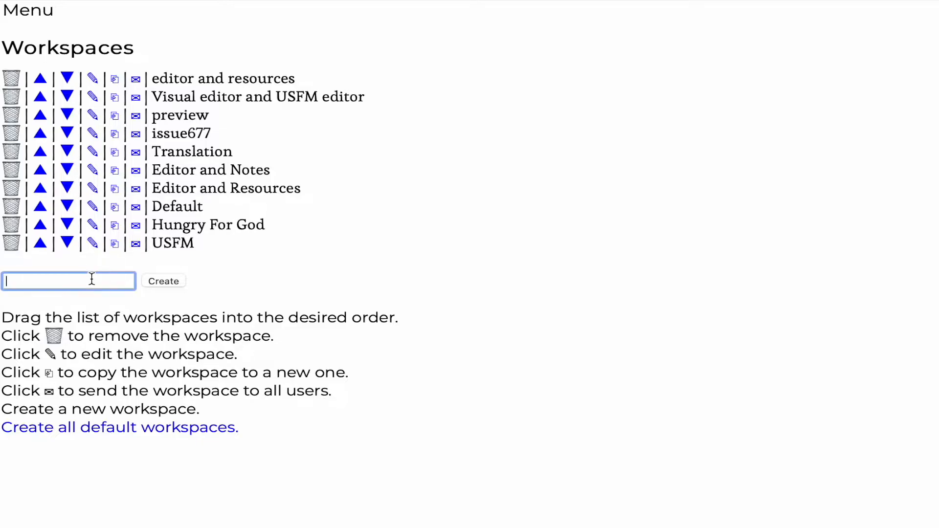
text(My Workspace)
click(170, 283)
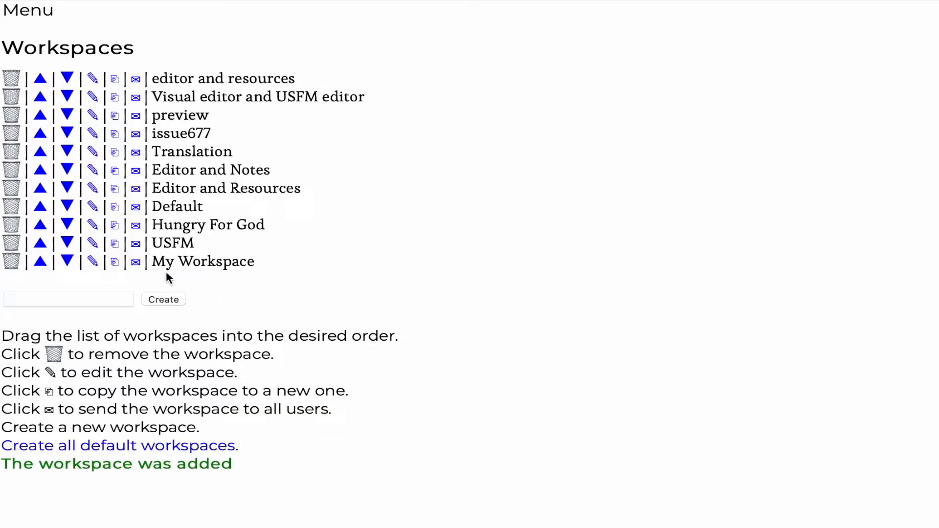
- Open My Workspace for editing and remove the notes/index and search/index URLs from its top row
click(92, 262)
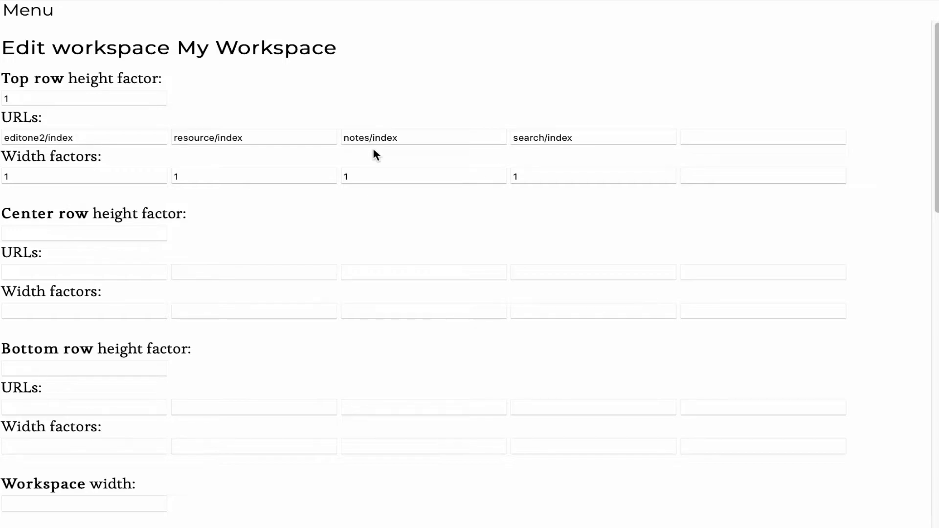
click(407, 138)
drag(407, 138, 329, 143)
key(BackSpace)
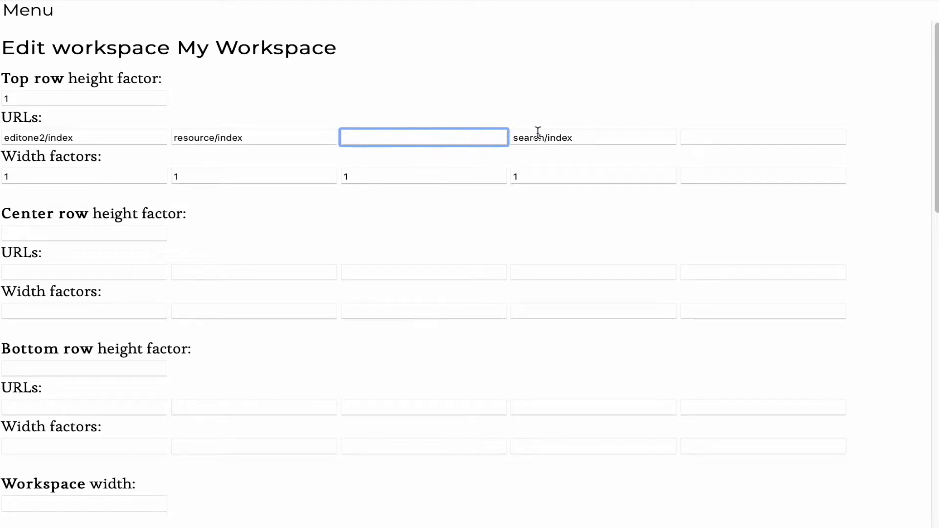
drag(589, 140, 496, 140)
key(BackSpace)
- Clear the third and fourth width factors of the top row and save the workspace
click(536, 178)
key(BackSpace)
click(379, 177)
key(BackSpace)
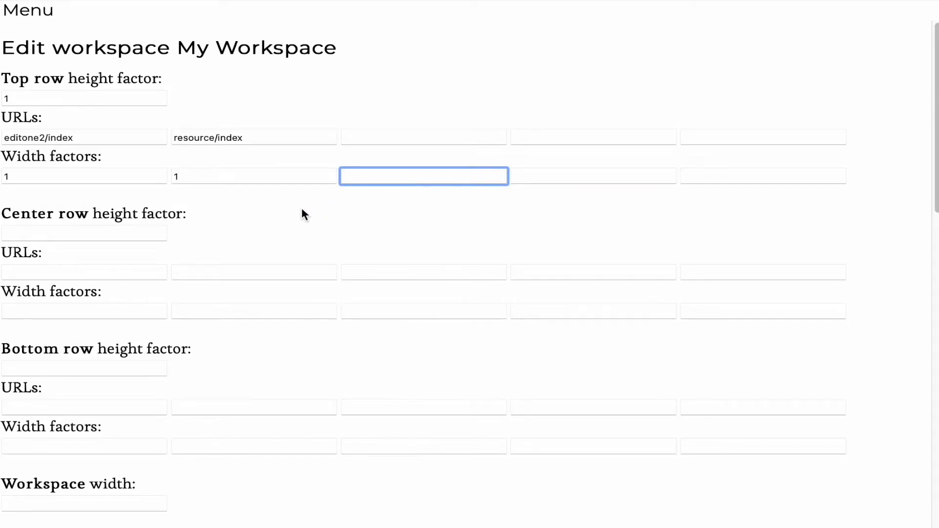
click(55, 176)
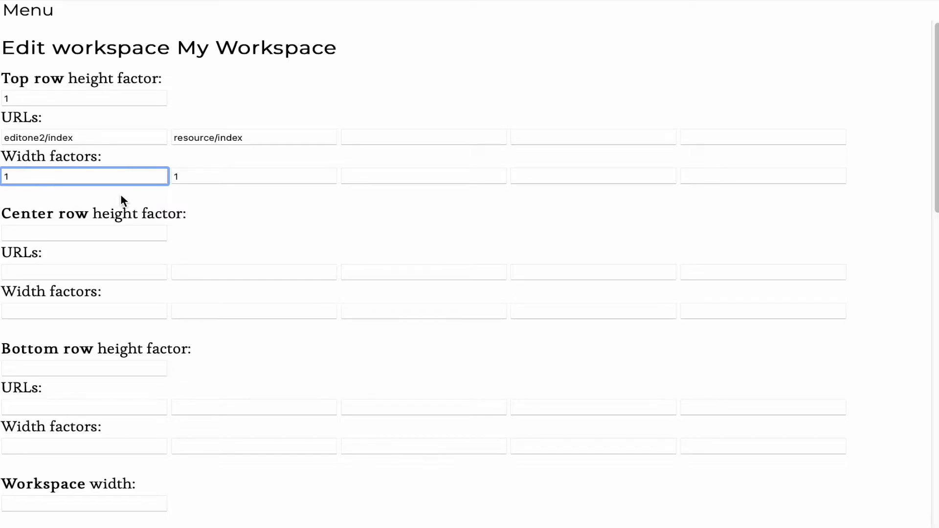
click(210, 175)
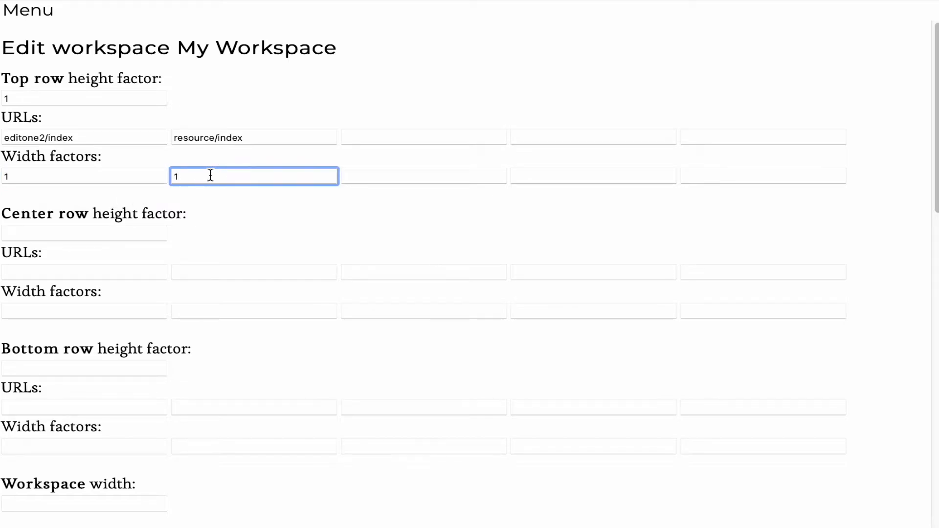
click(249, 200)
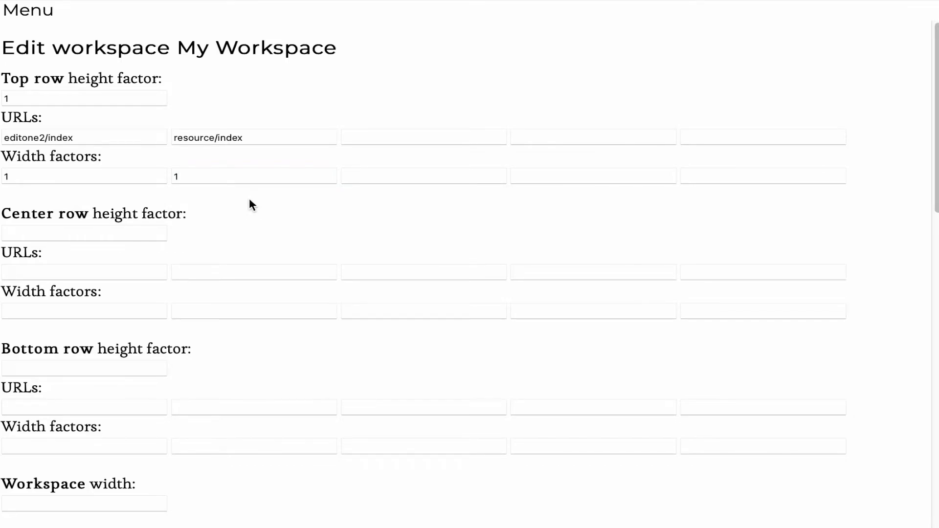
scroll(113, 337, down, 3)
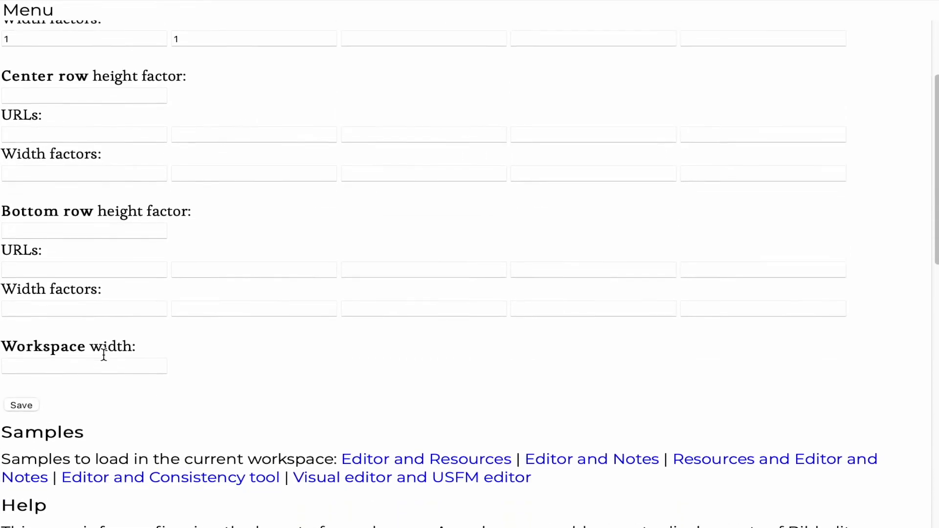
click(21, 396)
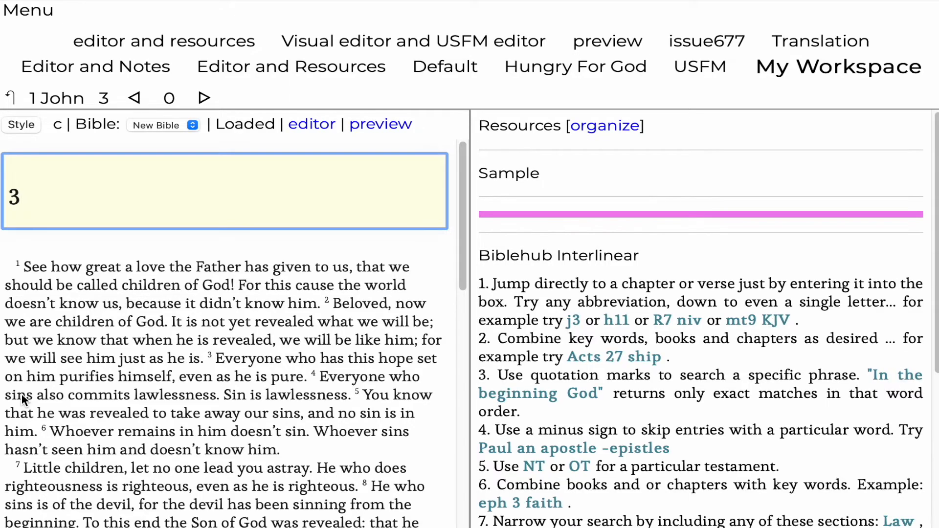
- Reopen My Workspace for editing from the workspaces settings and set the top row height factor to 2
scroll(561, 287, down, 3)
scroll(561, 287, down, 4)
scroll(561, 287, up, 7)
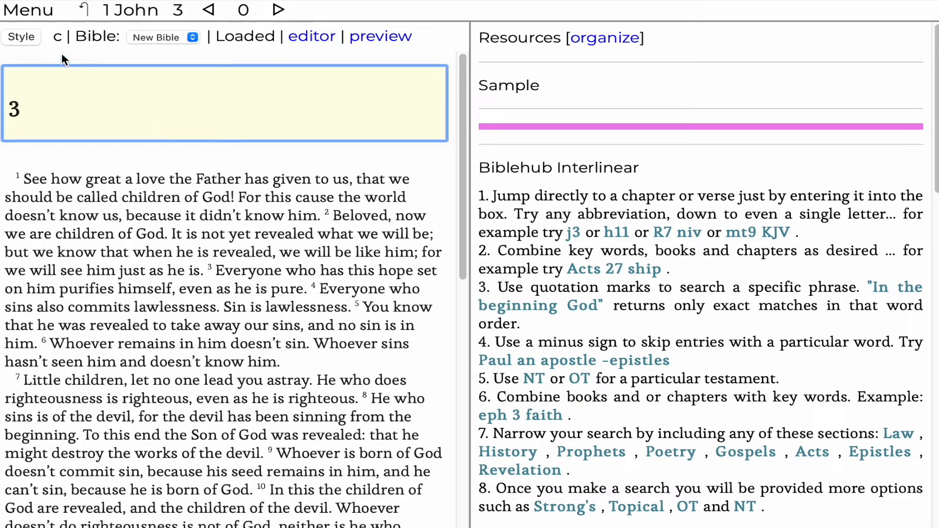
click(34, 13)
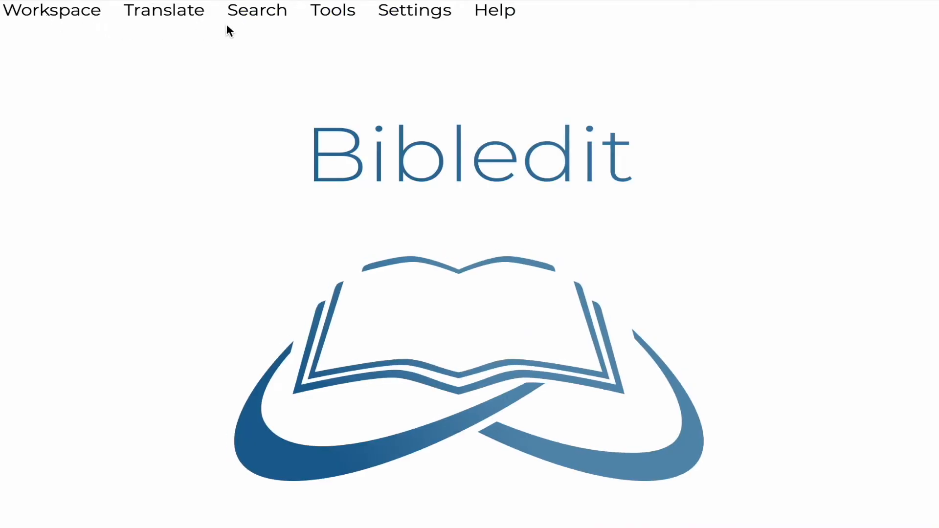
click(415, 12)
click(220, 51)
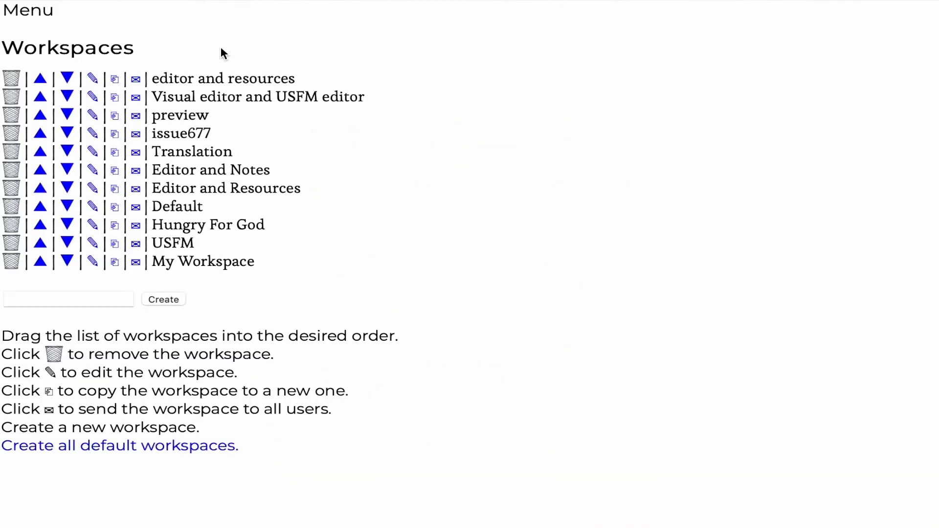
click(92, 263)
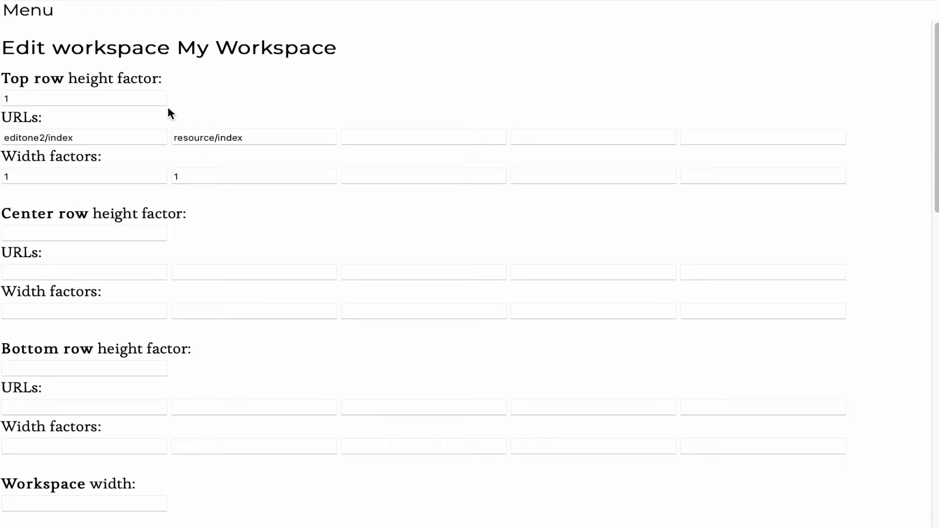
click(21, 98)
key(BackSpace)
text(2)
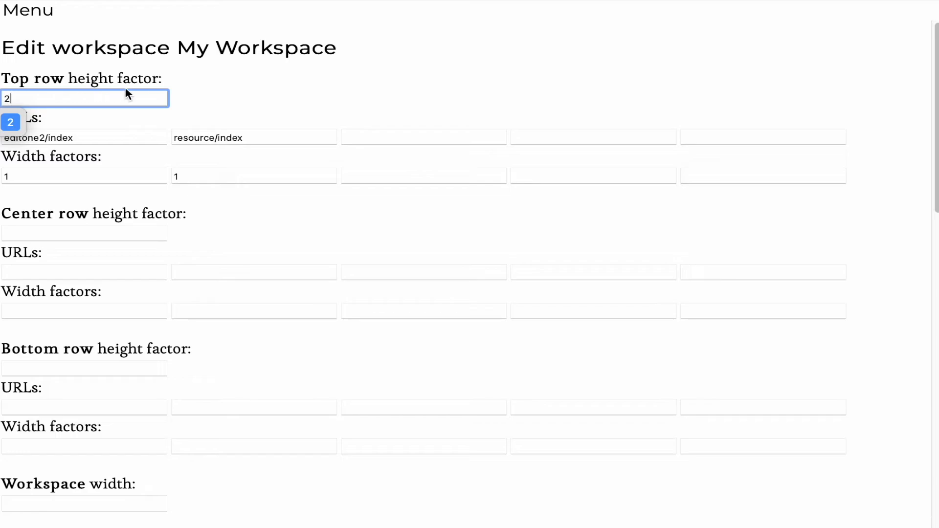
click(189, 91)
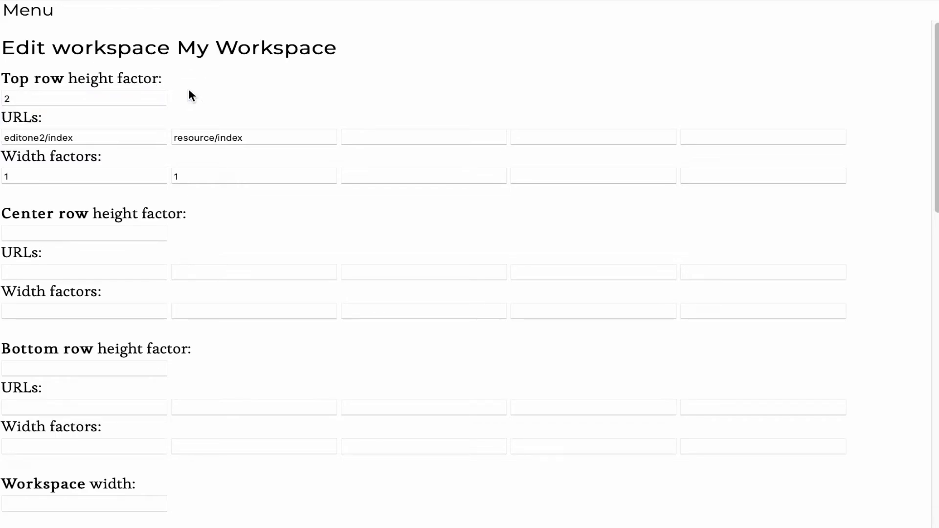
- Add a center row with height factor 1, the URL search/index and width factor 1, and save the workspace
click(67, 232)
text(1)
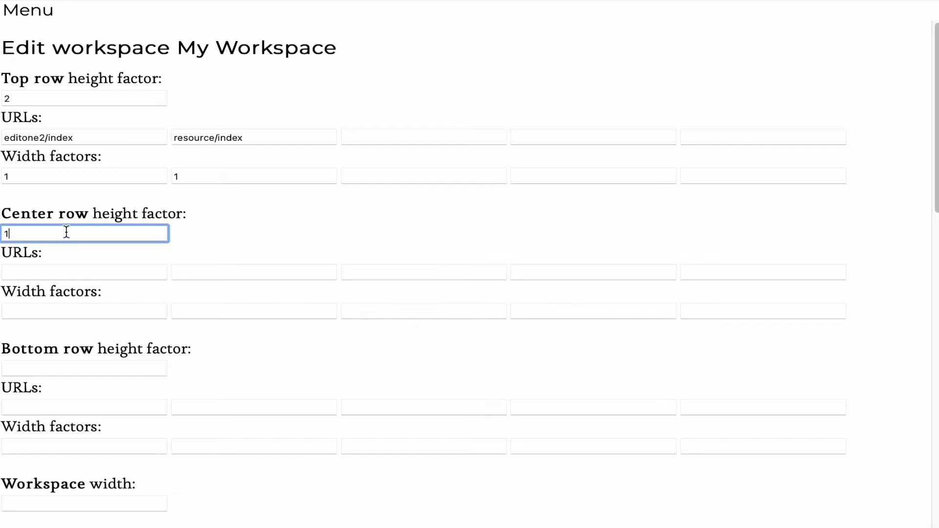
click(191, 241)
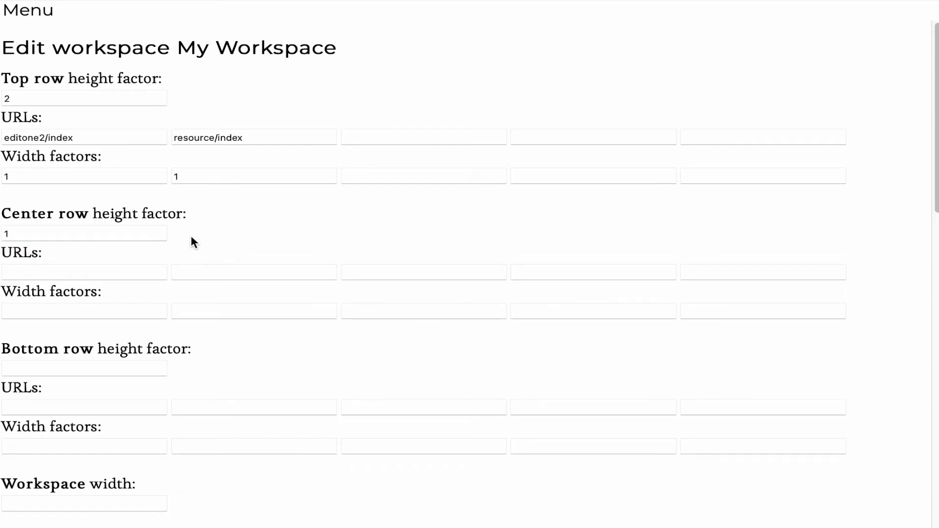
click(75, 271)
text(search)
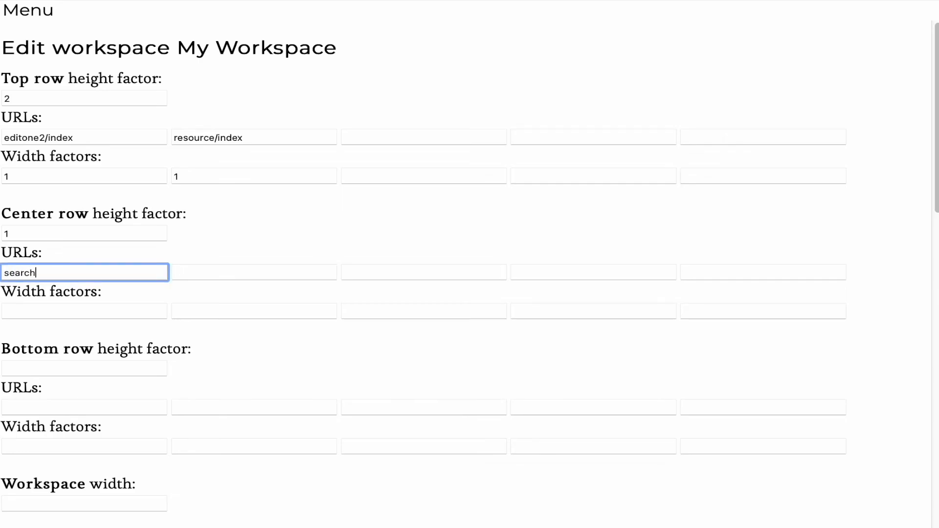
text(/index)
click(52, 310)
text(1)
scroll(52, 310, down, 2)
scroll(52, 310, down, 2)
click(25, 352)
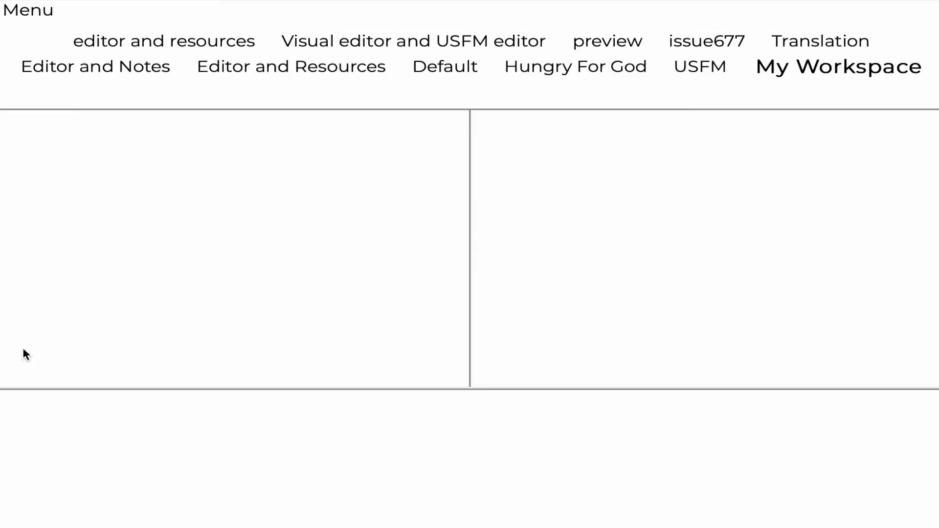